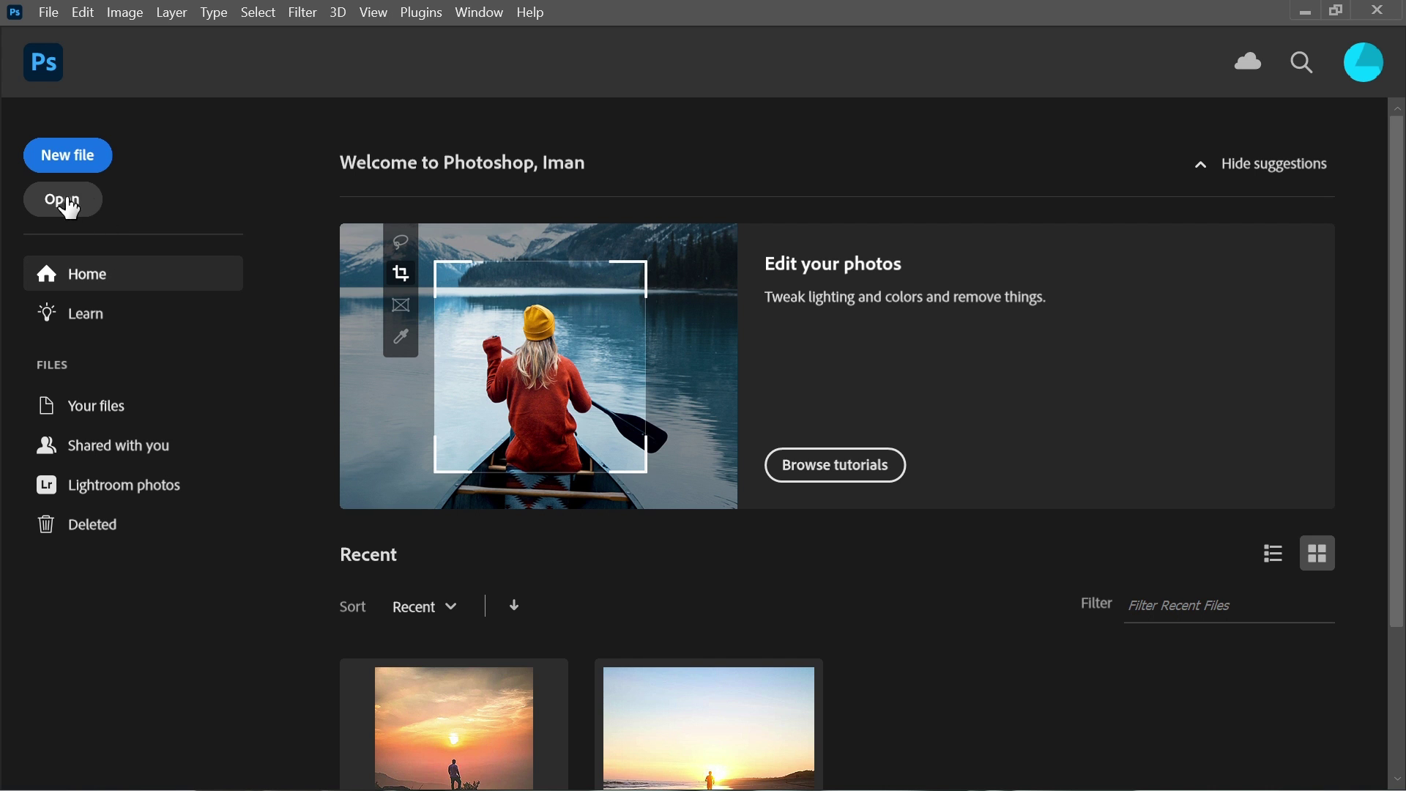
# - Open the sunset hiker JPG from the Downloads folder
pyautogui.click(98, 202)
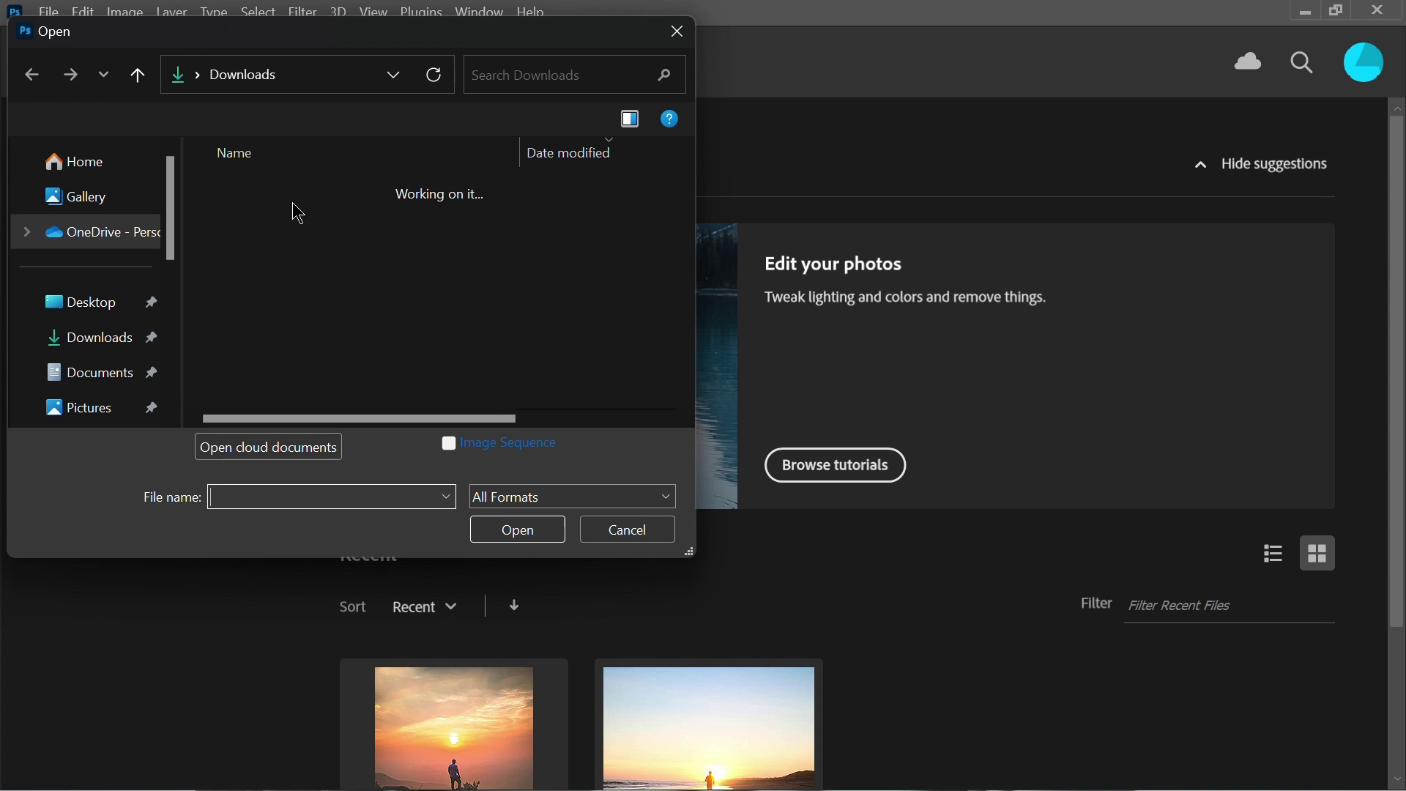
pyautogui.doubleClick(339, 248)
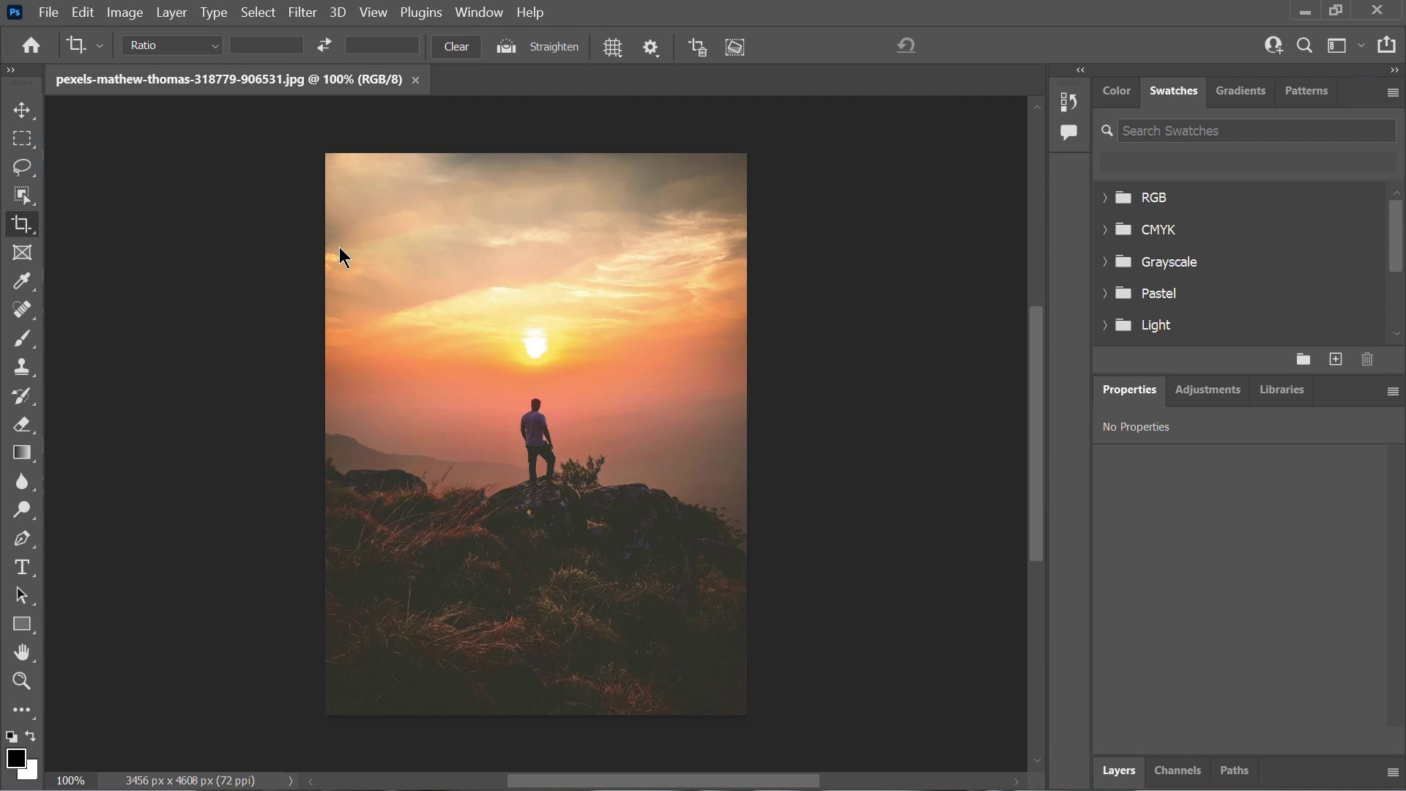
# - Crop-widen the canvas evenly on both sides to 5232 × 4608 px
pyautogui.press('ctrl')
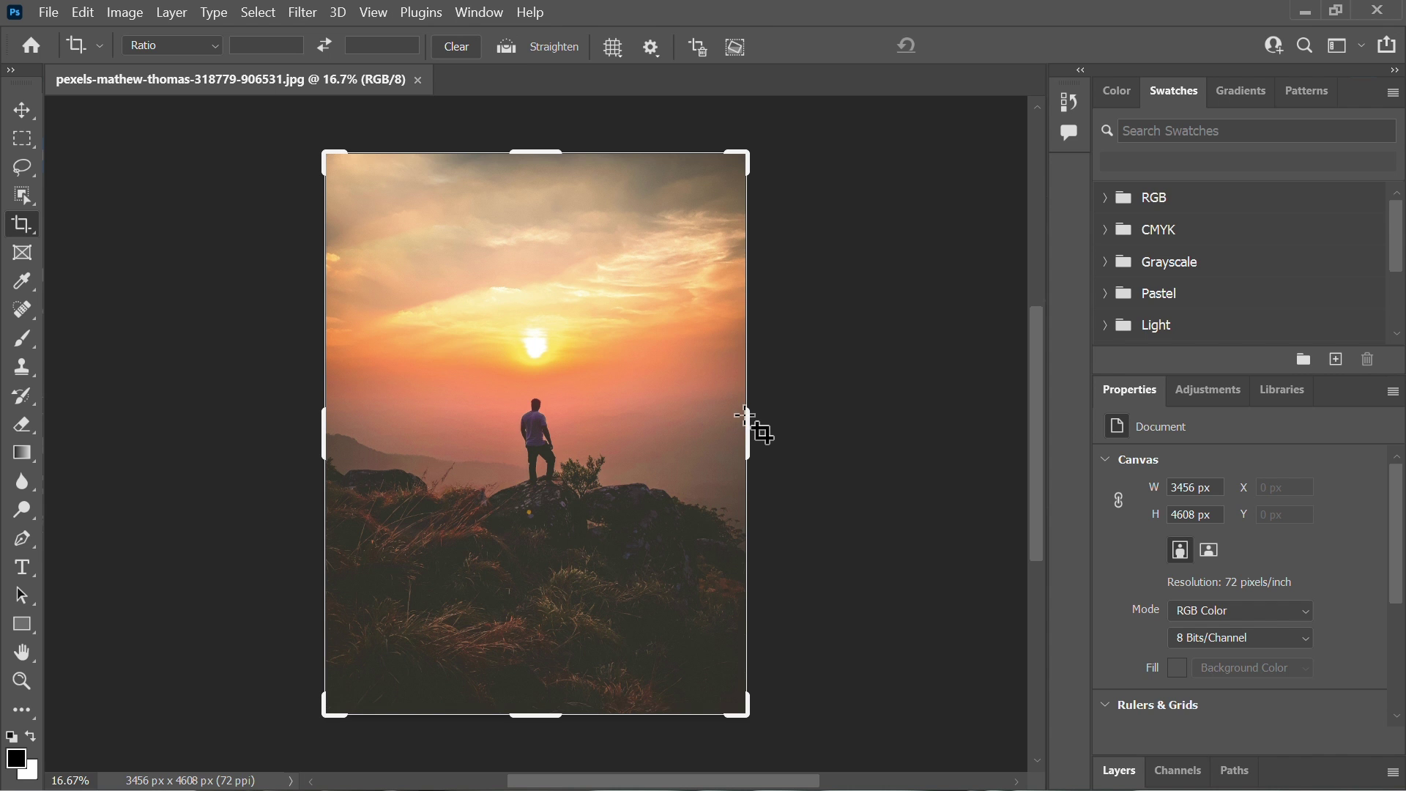
pyautogui.moveTo(753, 420); pyautogui.dragTo(857, 420)
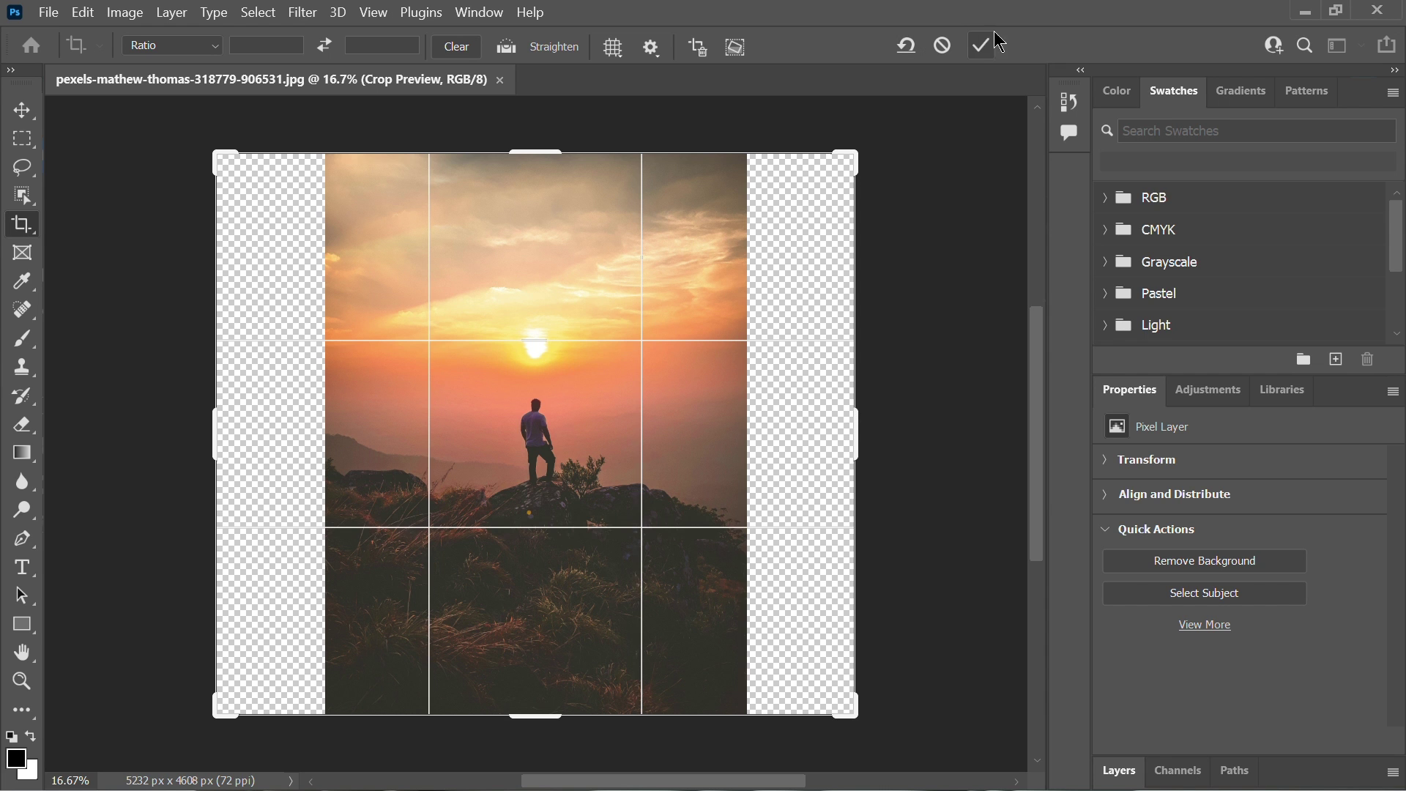
pyautogui.click(982, 49)
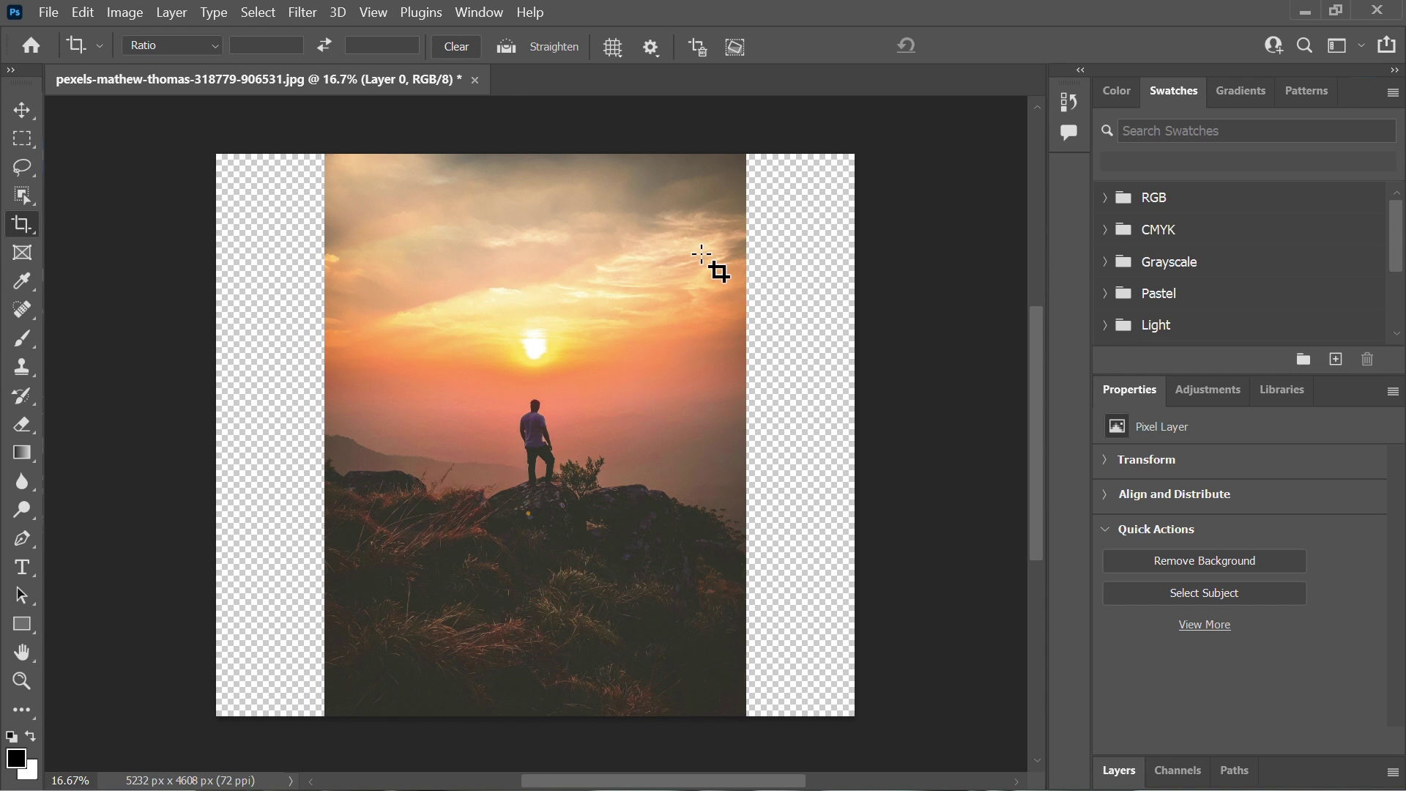
# - Select the hiker with Select Subject and save it as new channel '1'
pyautogui.click(260, 13)
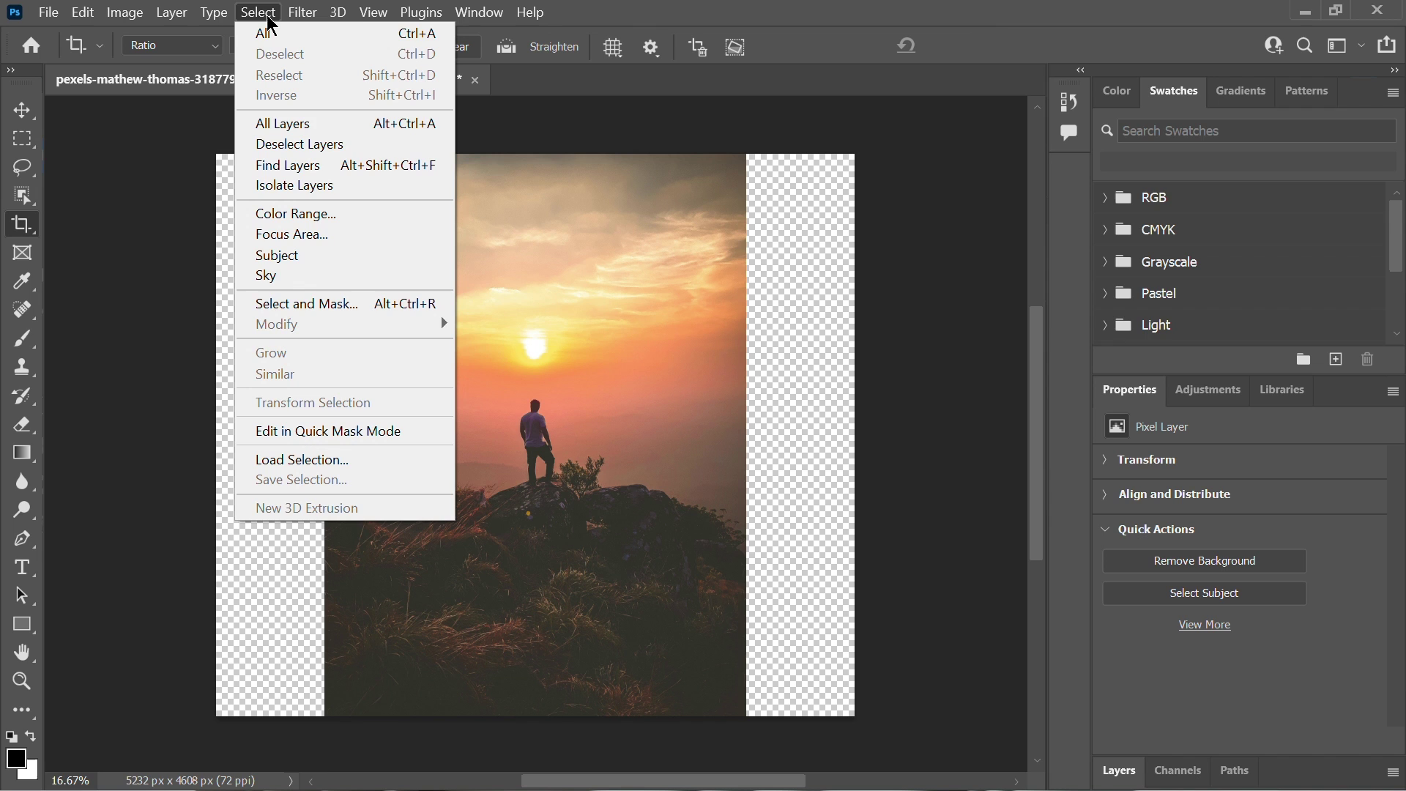
pyautogui.click(321, 261)
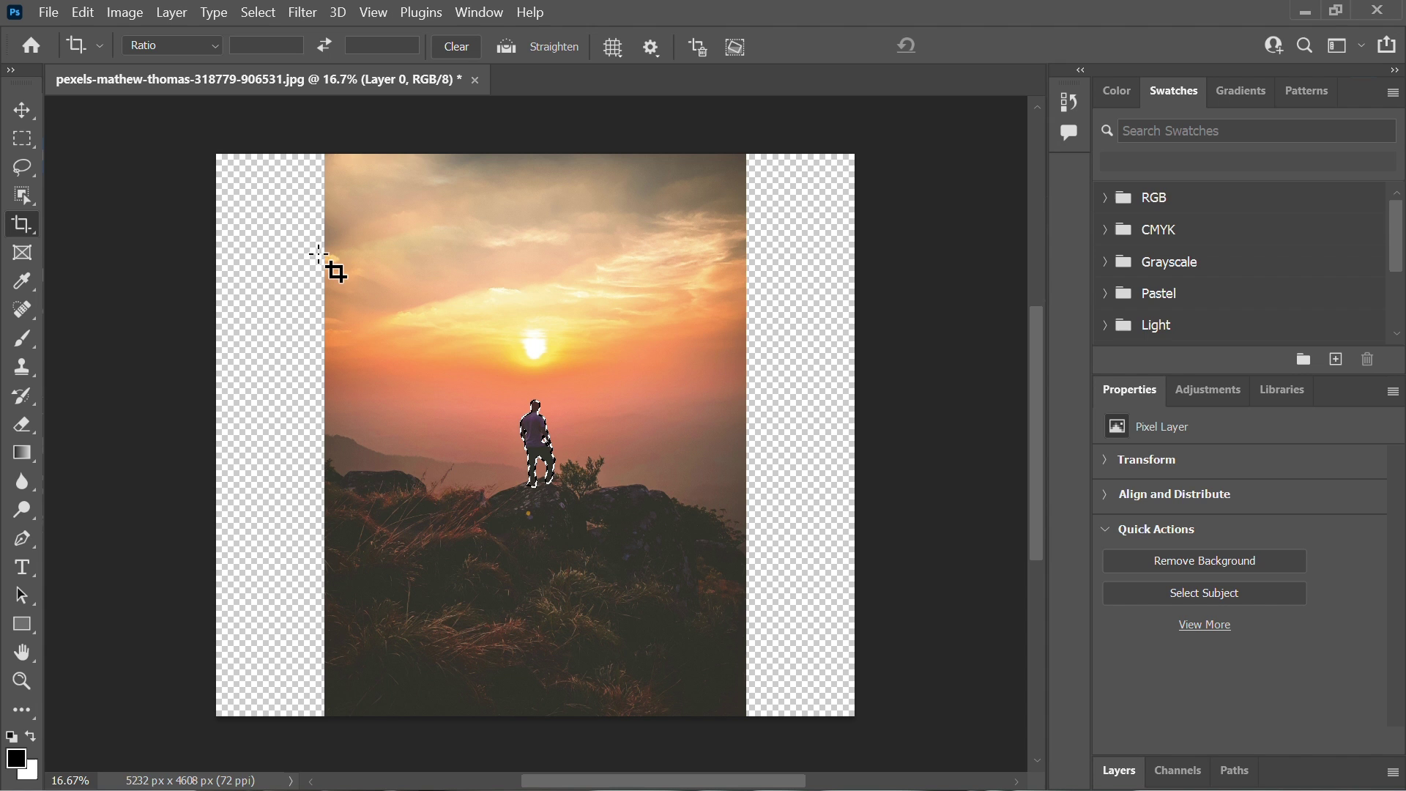
pyautogui.click(264, 15)
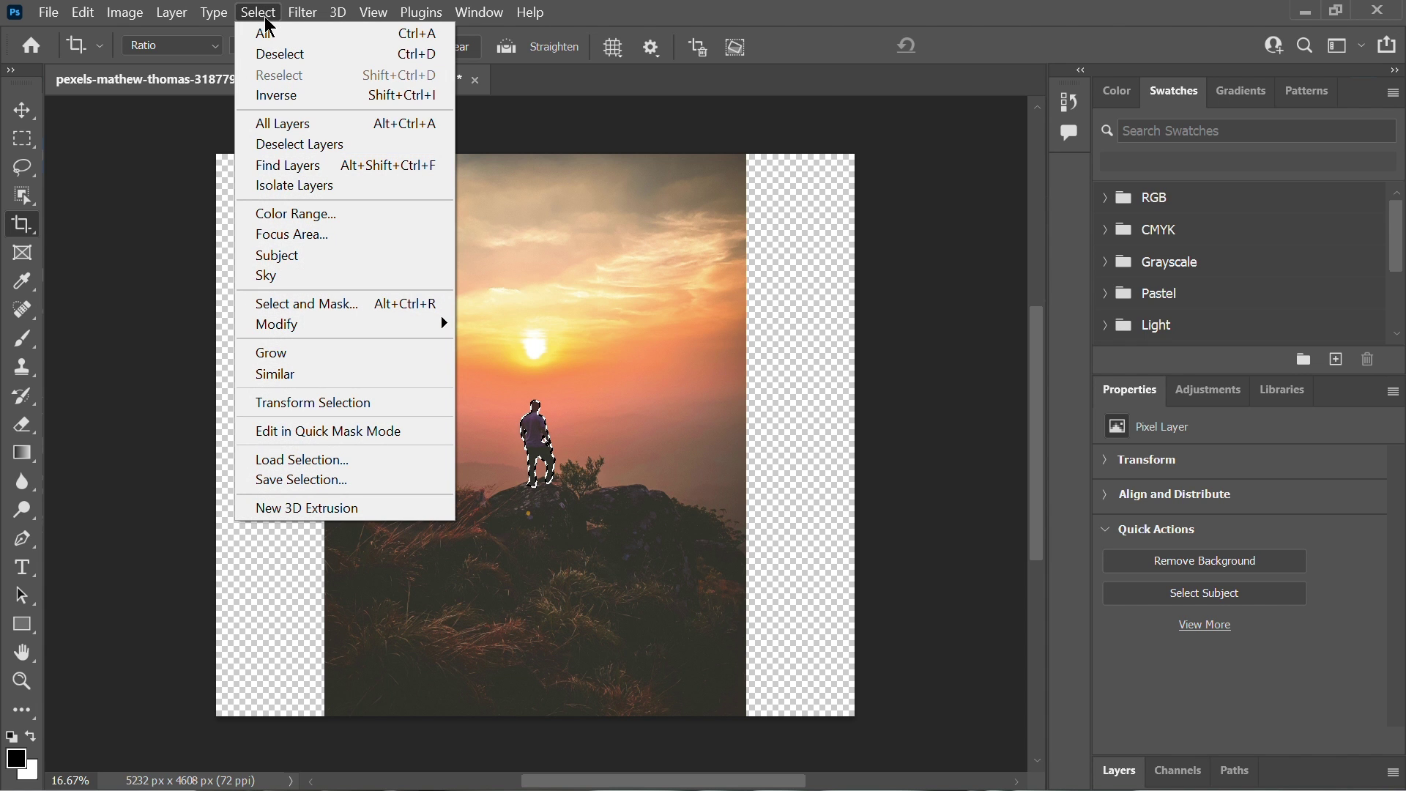
pyautogui.click(322, 480)
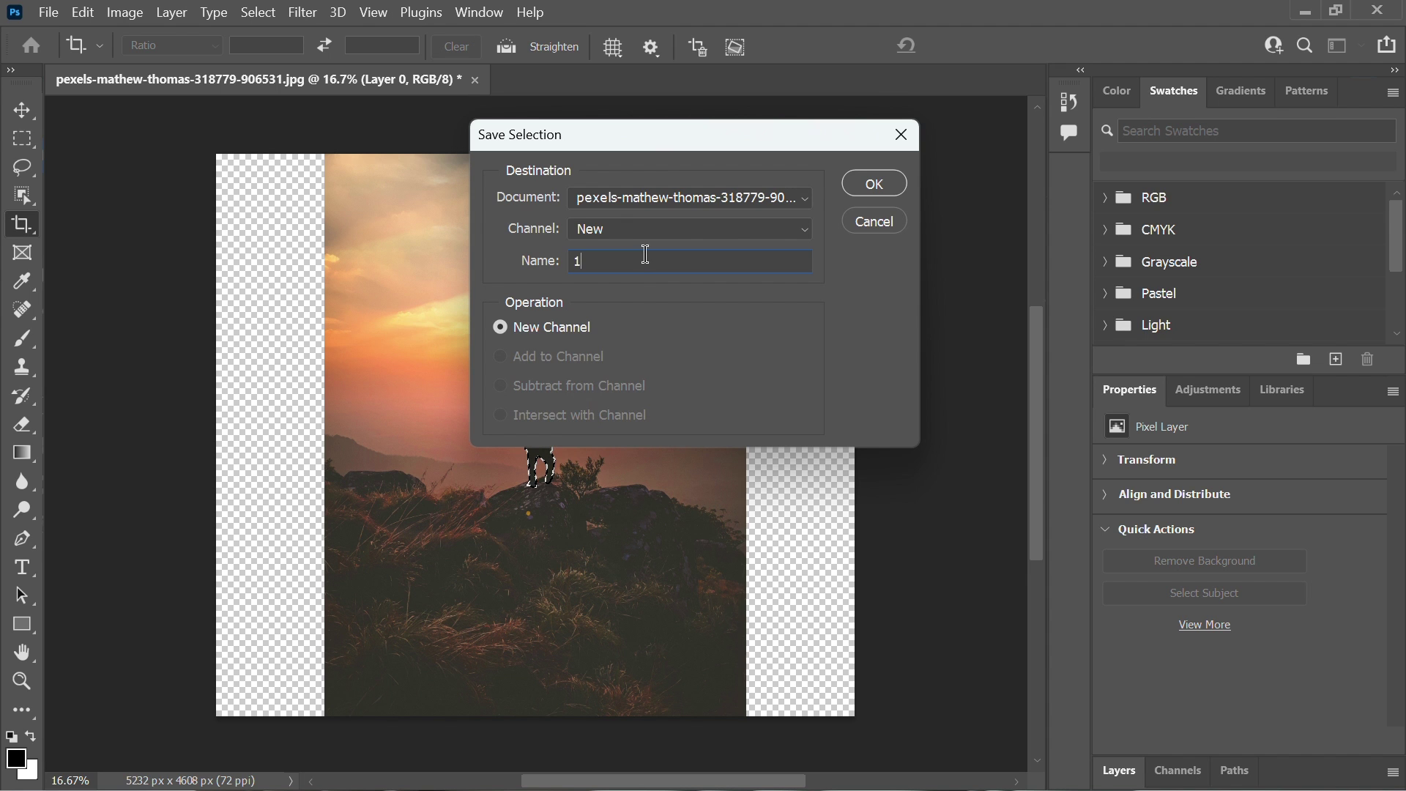
pyautogui.click(874, 185)
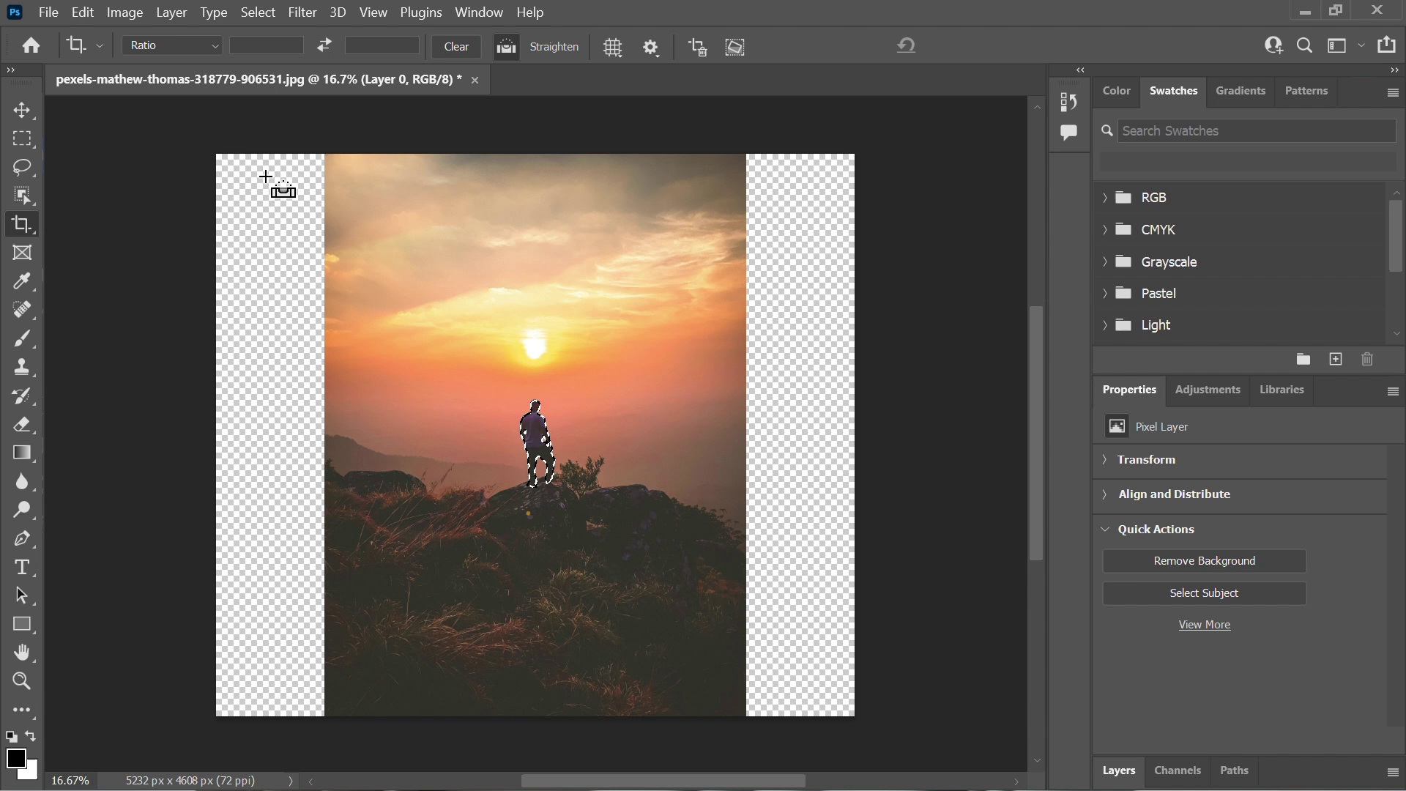
# - Deselect, then start Content-Aware Scale with Protect set to channel 1
pyautogui.hotkey('ctrl', 'd')
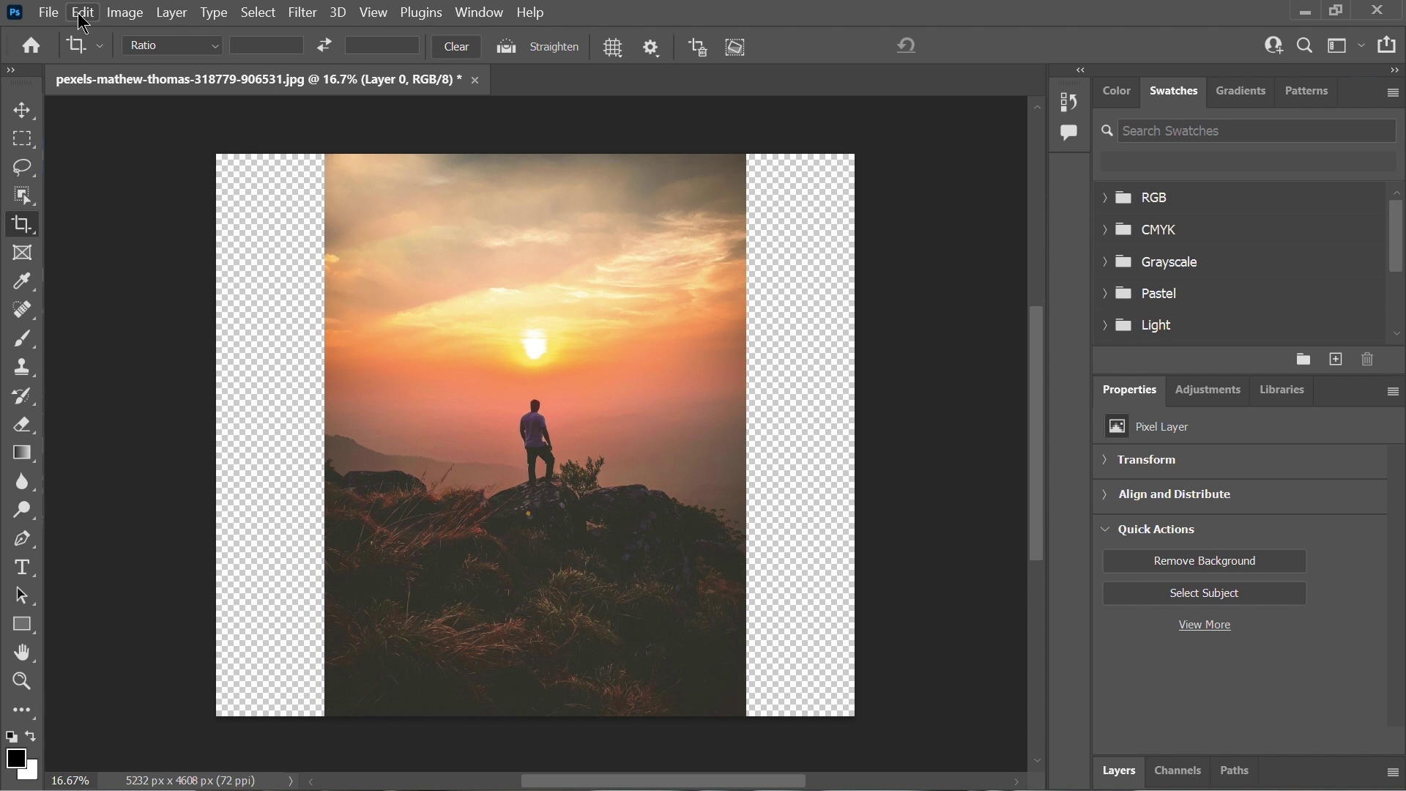
pyautogui.click(82, 12)
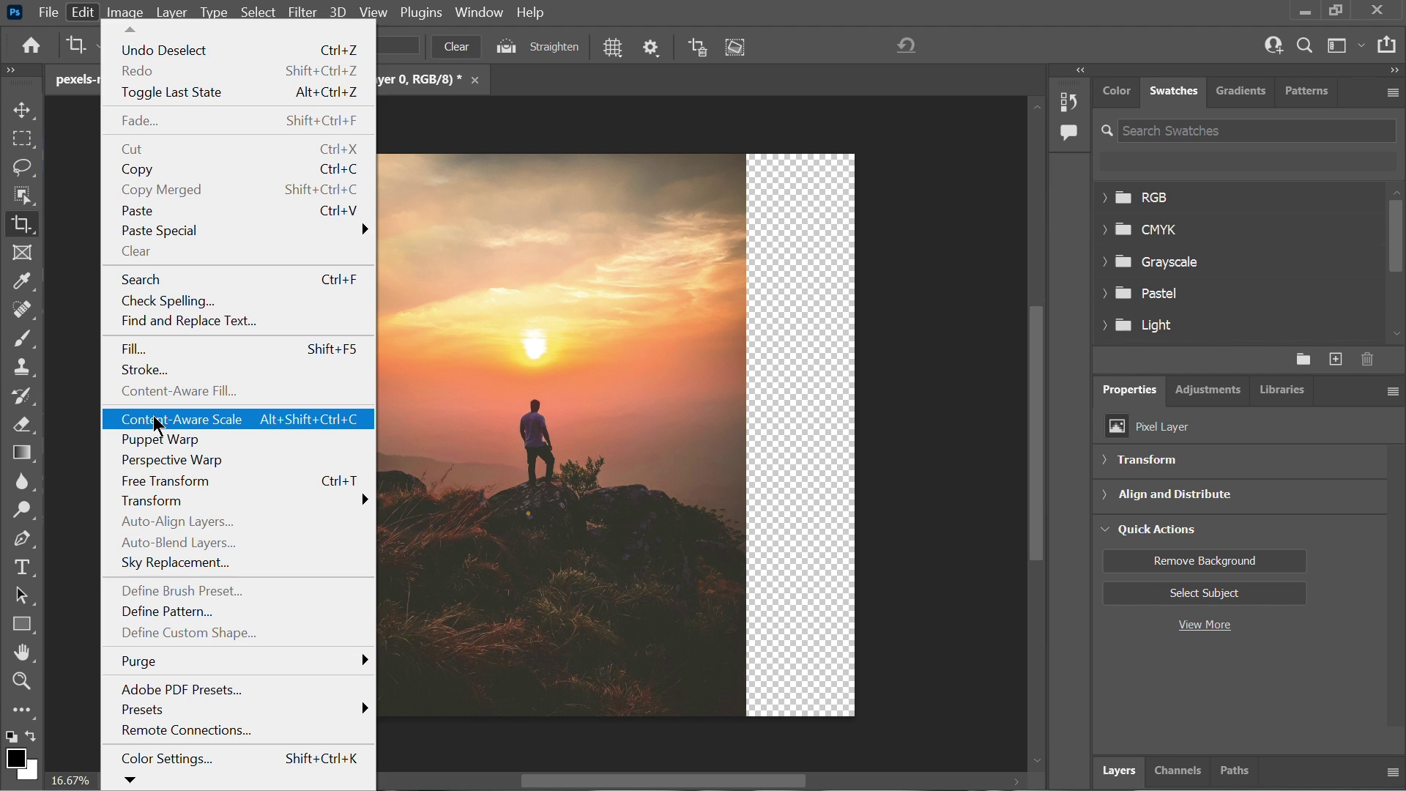
pyautogui.click(181, 420)
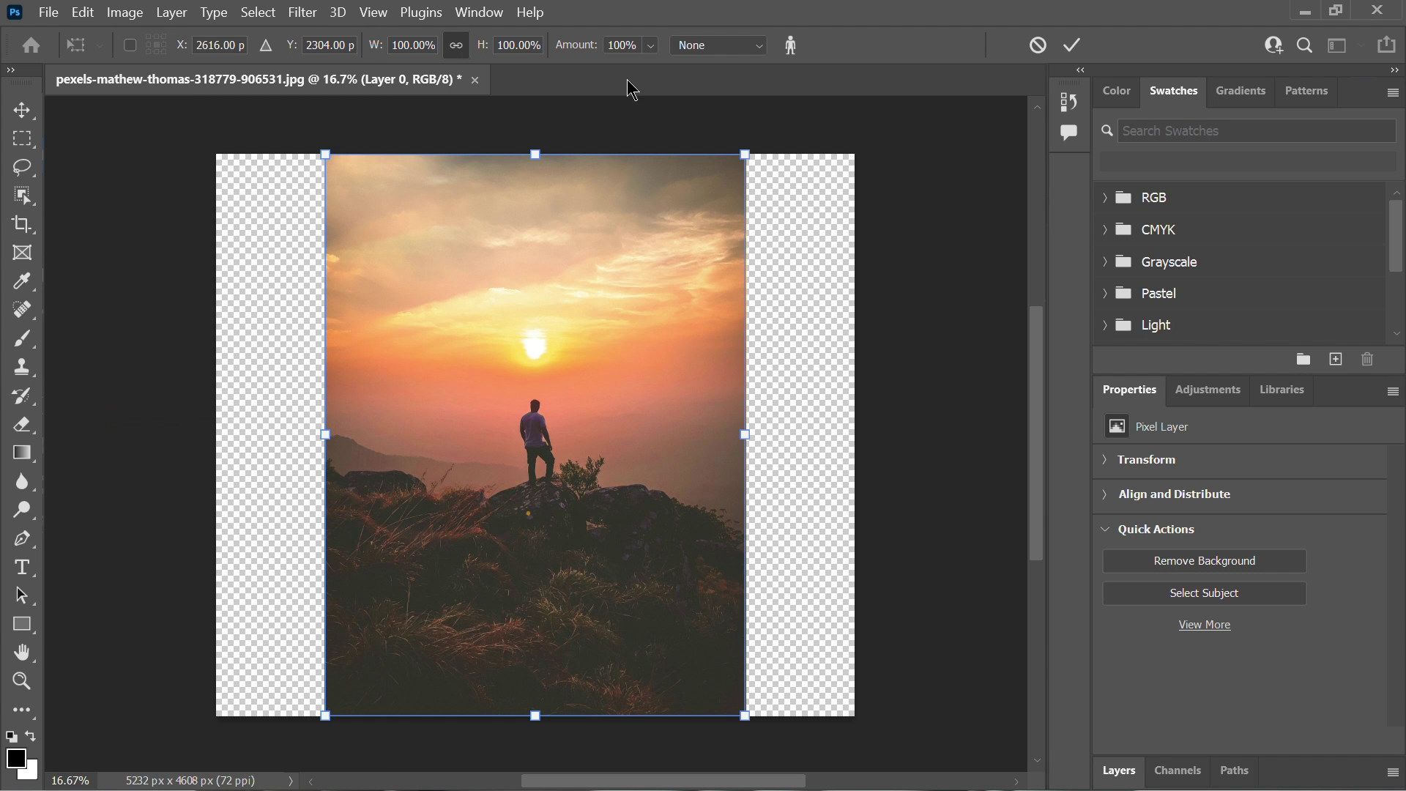
pyautogui.click(1336, 10)
pyautogui.click(792, 96)
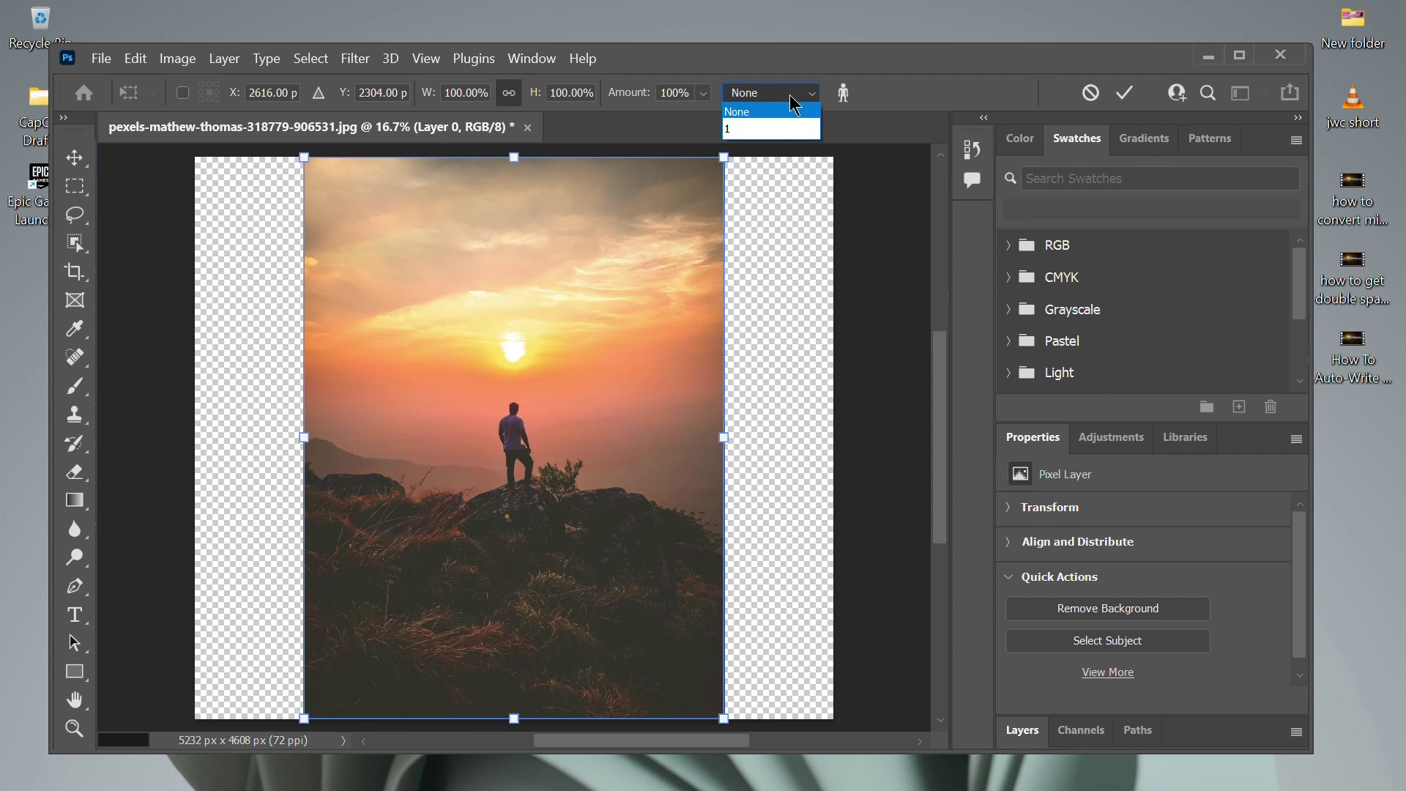
pyautogui.click(744, 129)
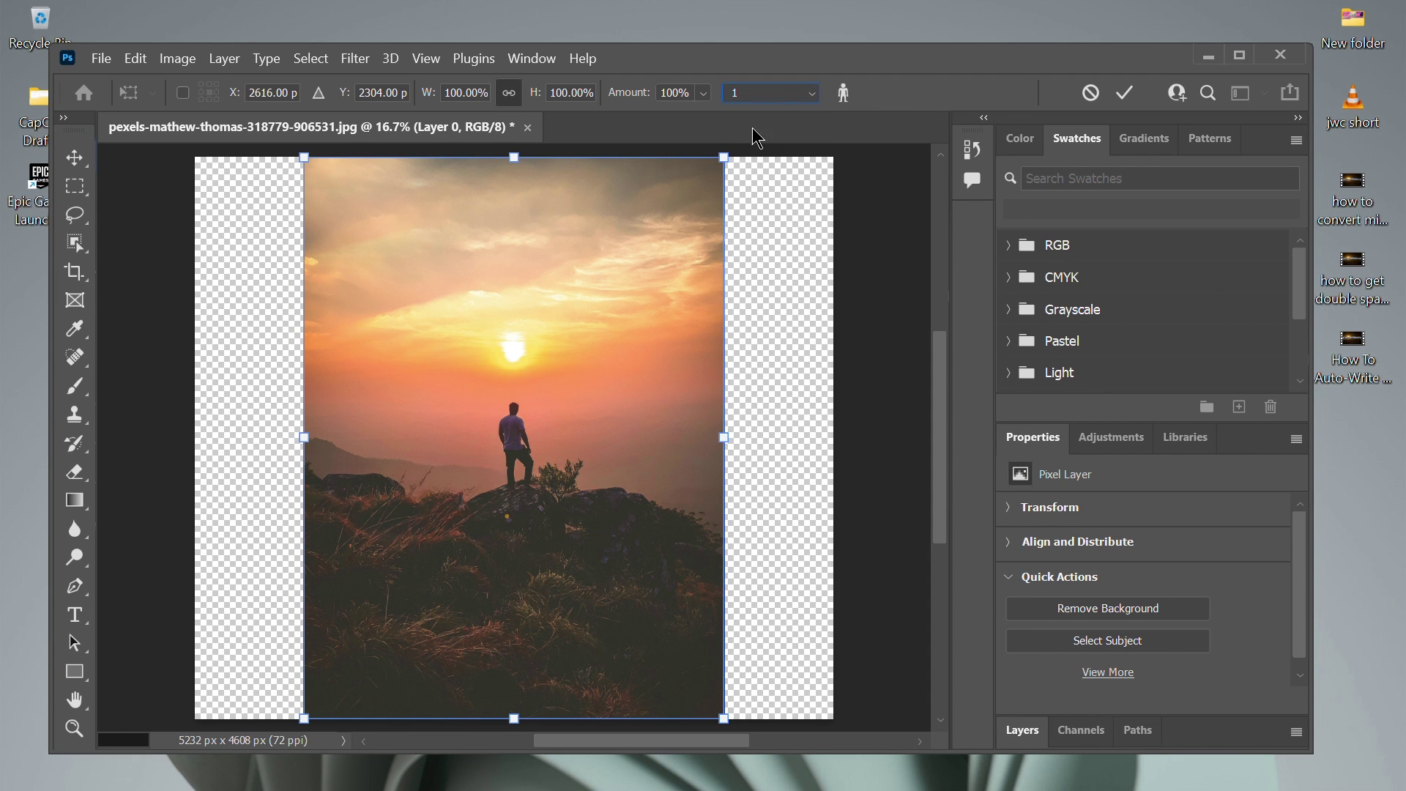
# - Stretch and reposition the photo to fill the canvas width, then commit the scale
pyautogui.click(1238, 54)
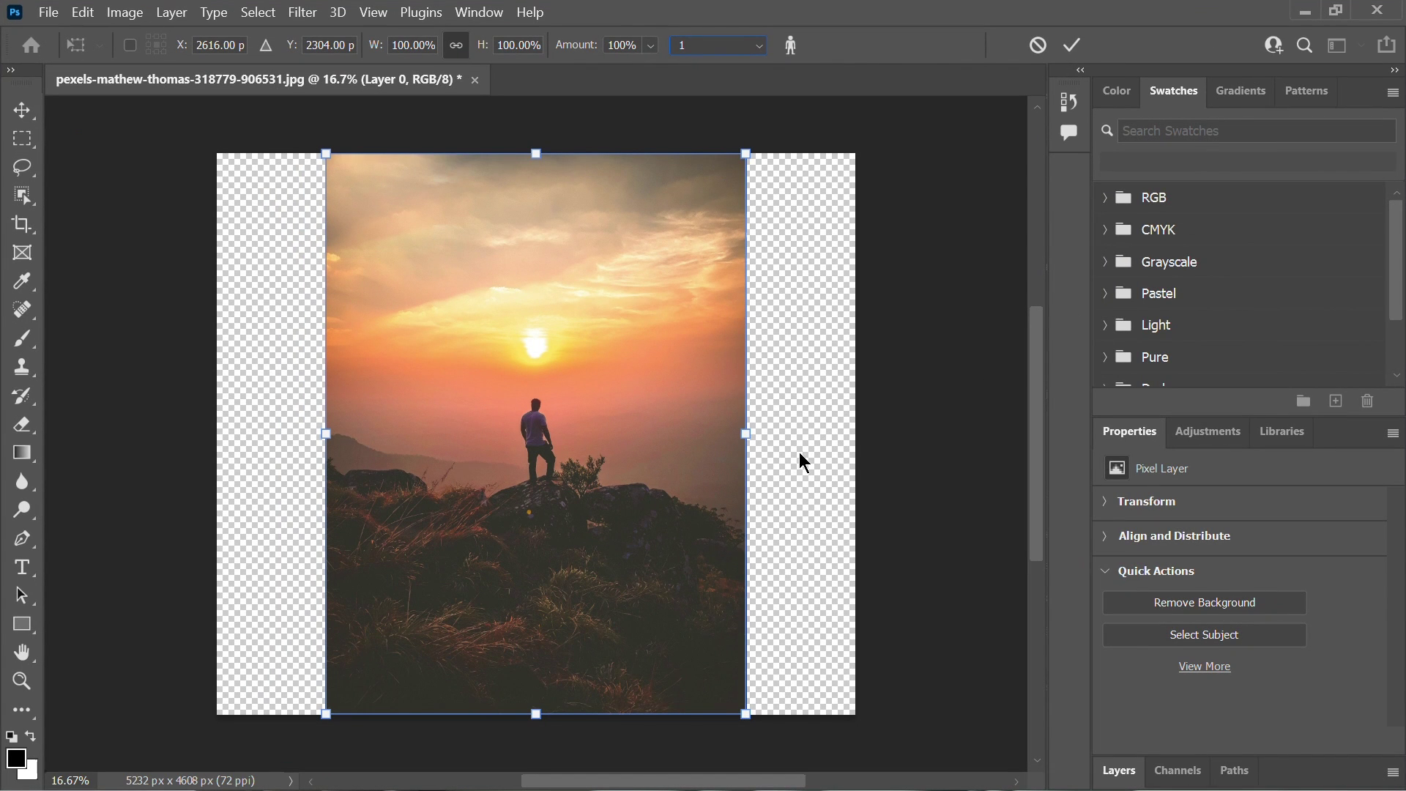
pyautogui.moveTo(751, 445); pyautogui.dragTo(867, 433)
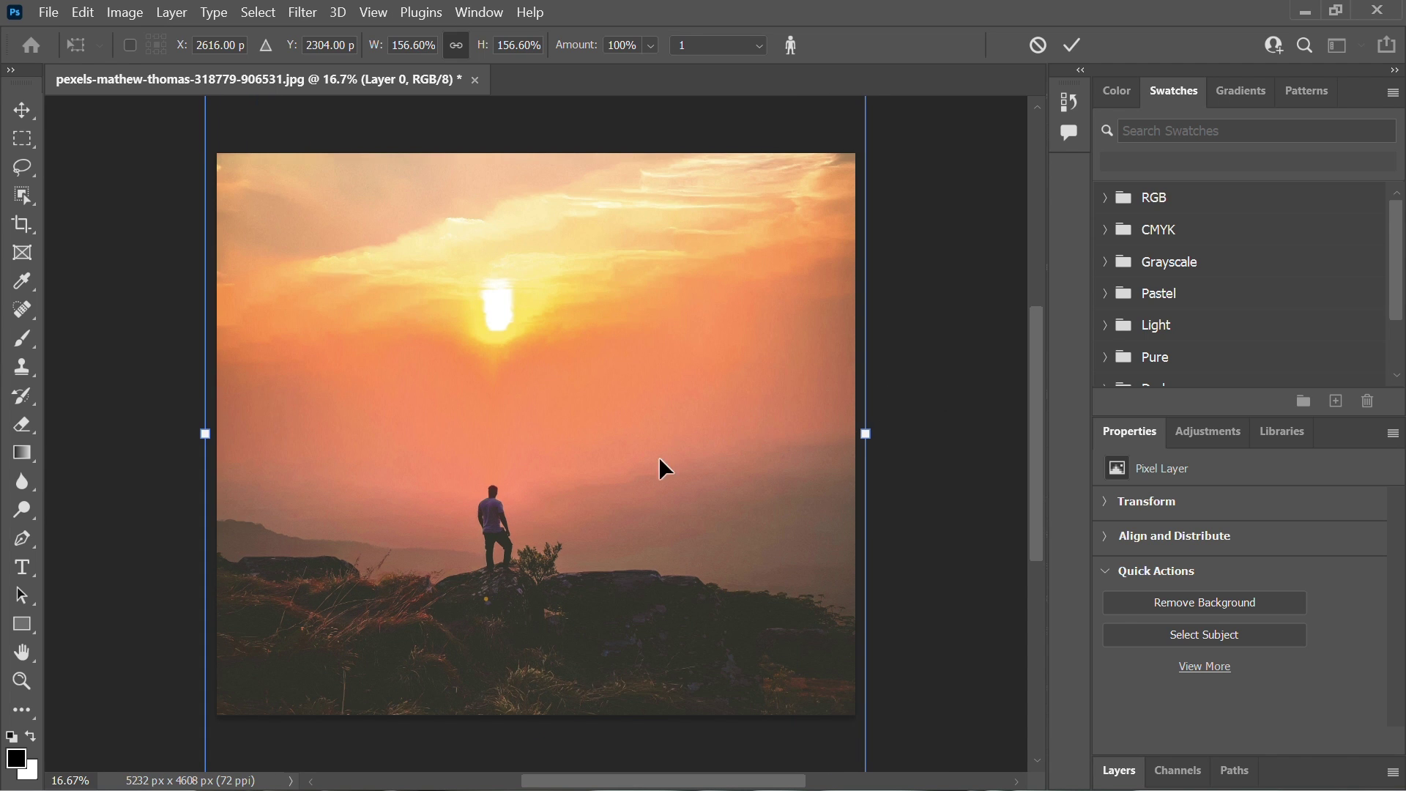
pyautogui.moveTo(659, 467); pyautogui.dragTo(899, 359)
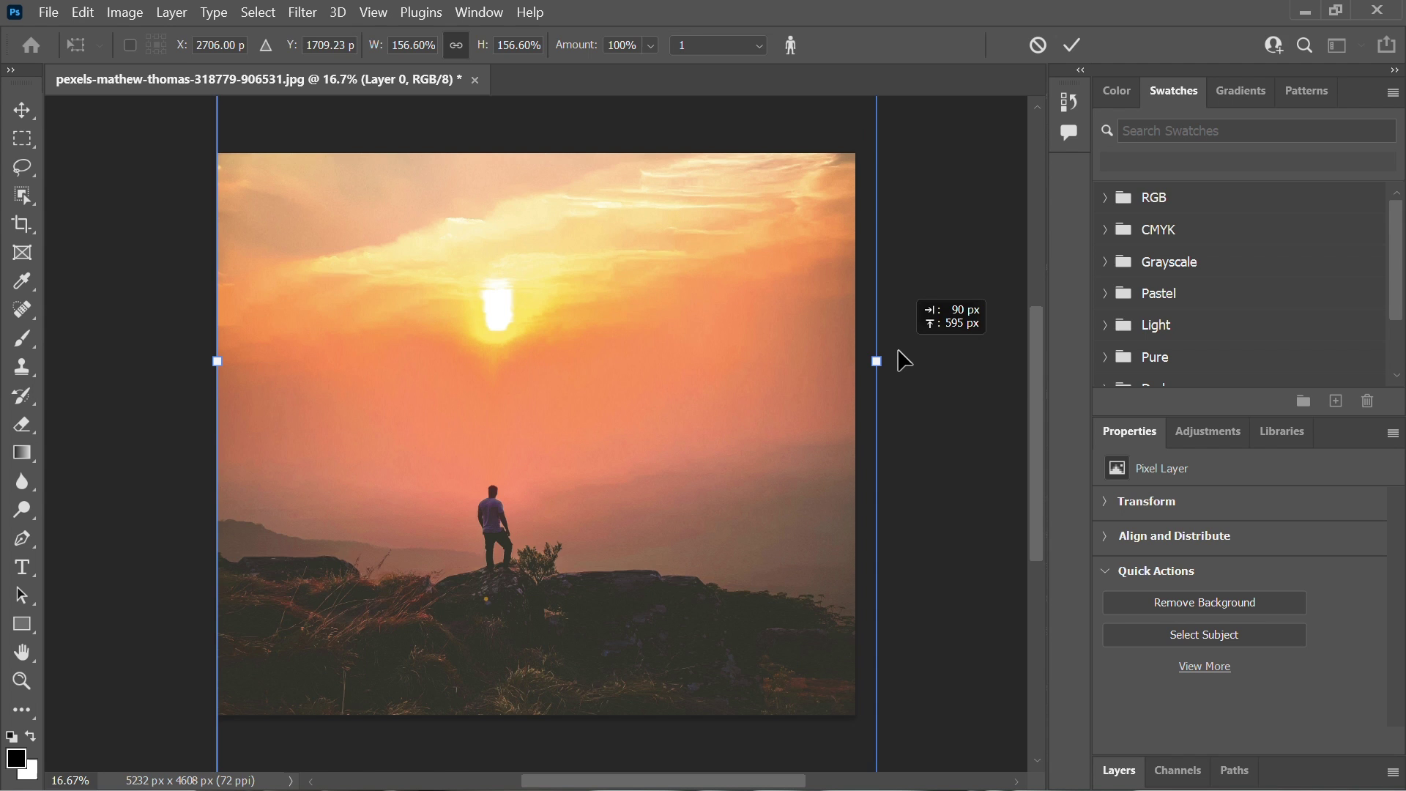
pyautogui.press('Return')
pyautogui.press('c')
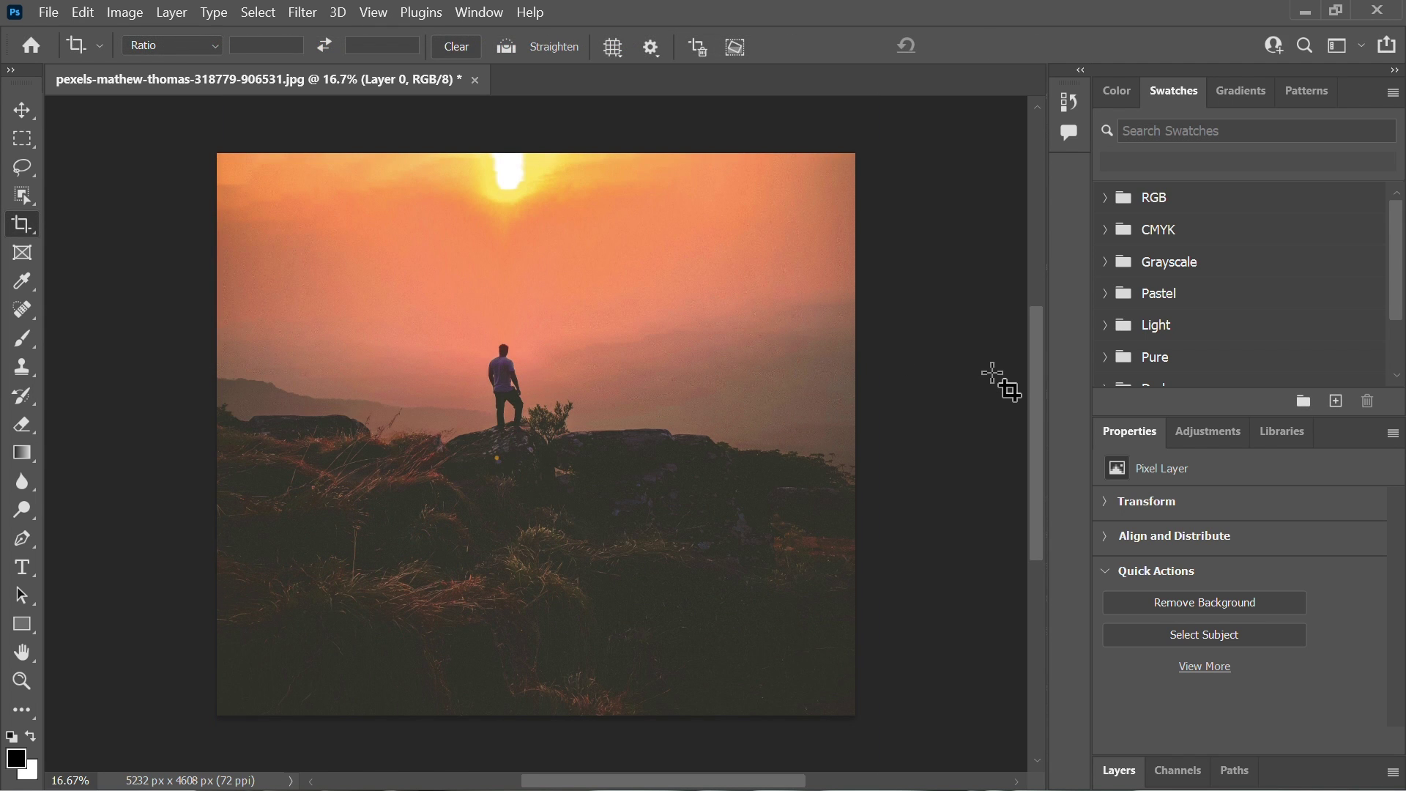